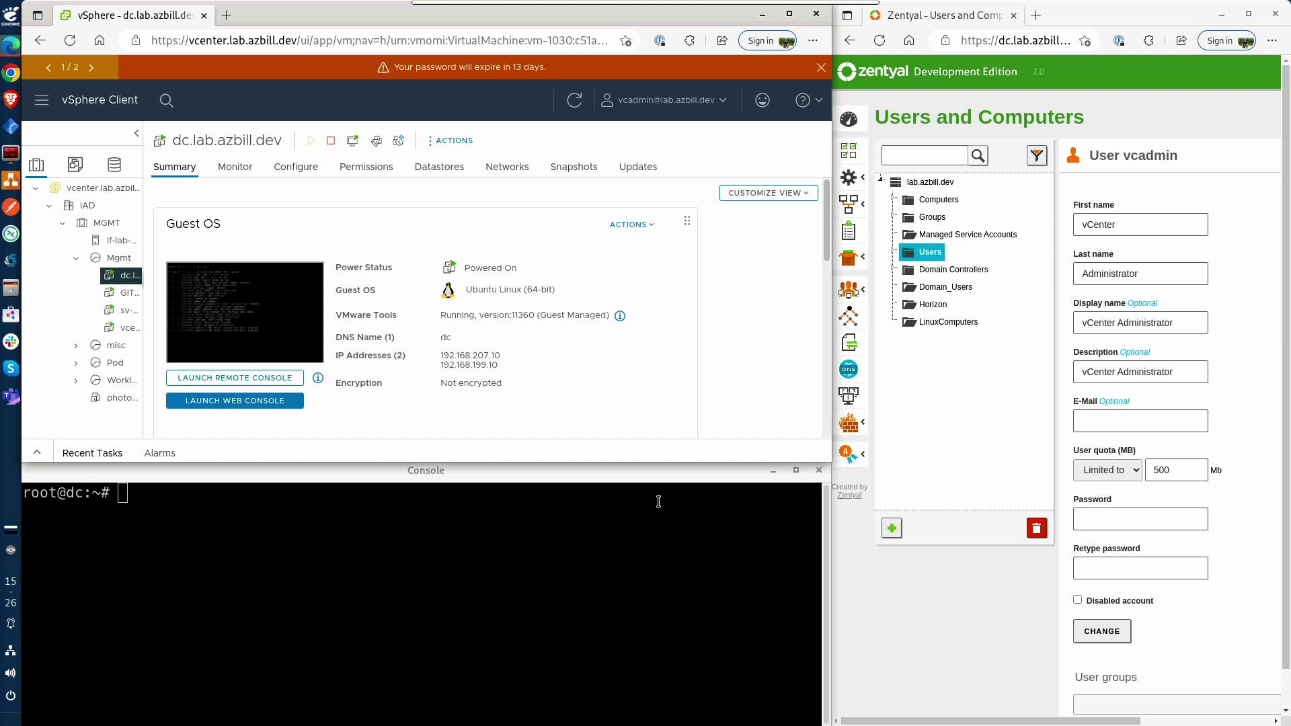
# Step: Enter 'samba-tool domain passwordsettings set --max-pwd-age=0' at the root prompt without running it
pyautogui.write('sam')
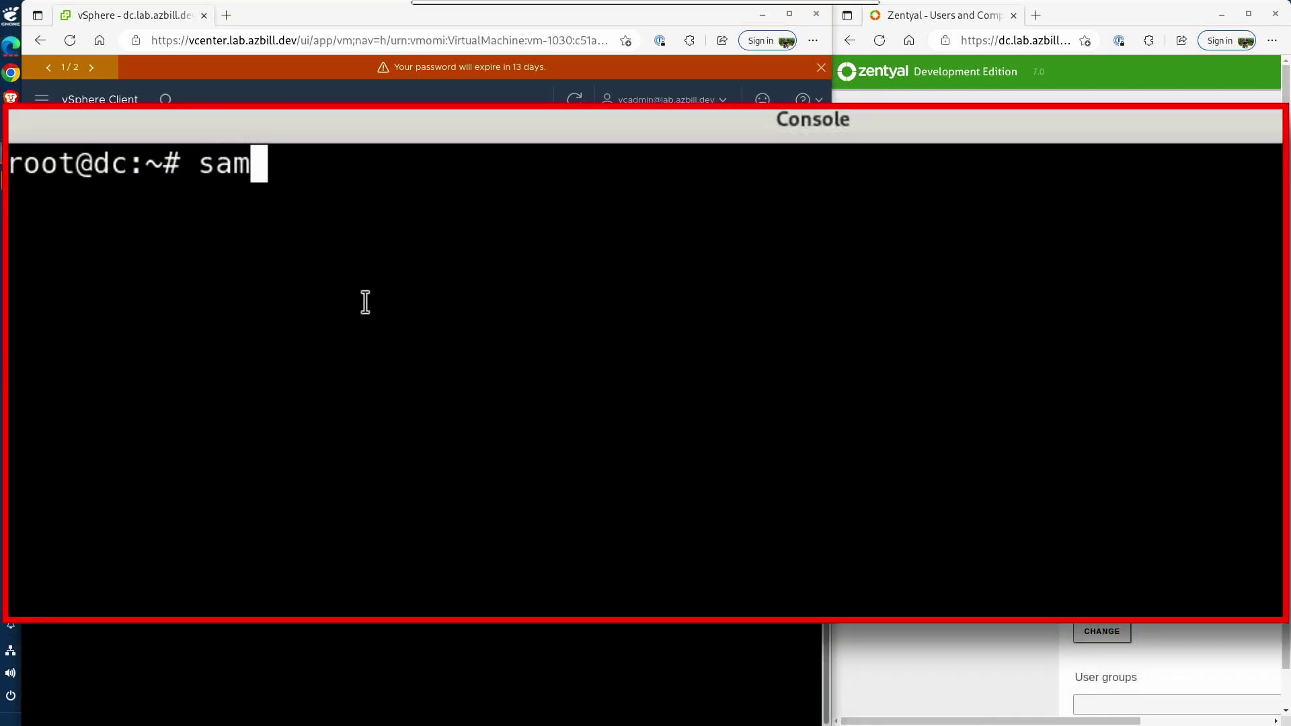
pyautogui.write('ba-tool dom')
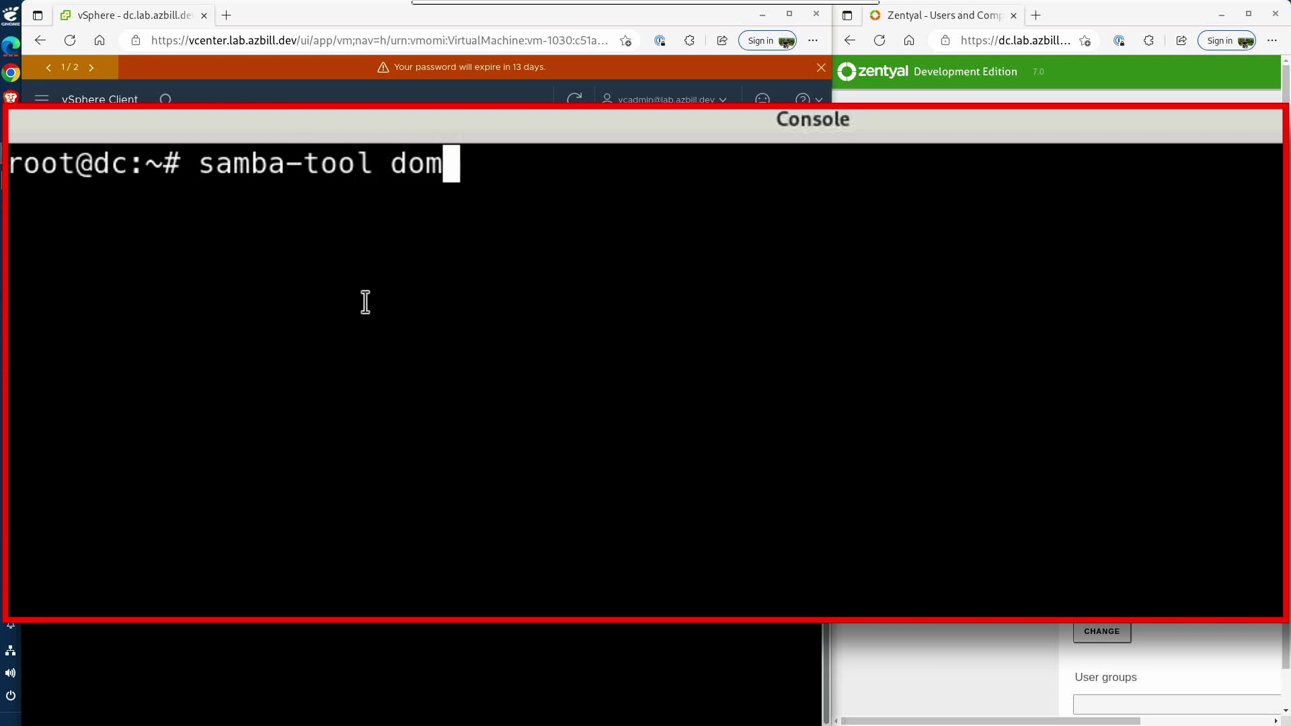
pyautogui.write('ain passwor')
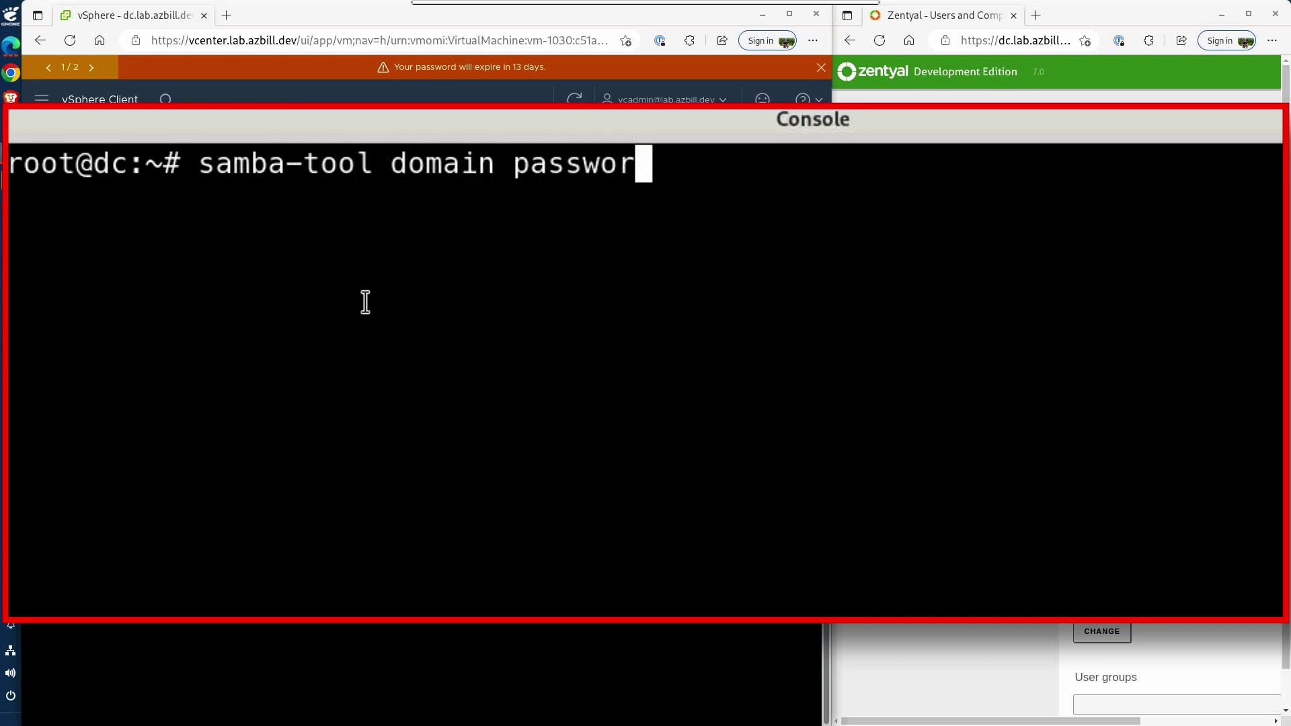
pyautogui.write('dset')
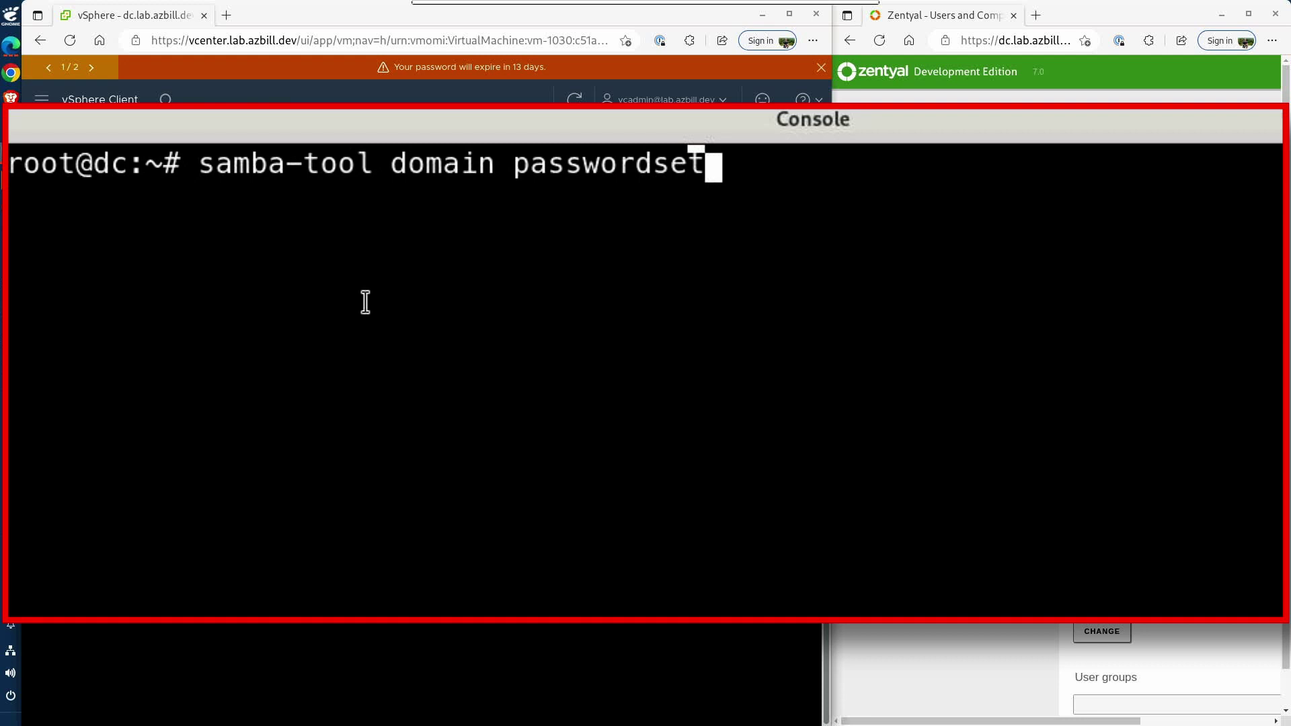
pyautogui.write('tings set')
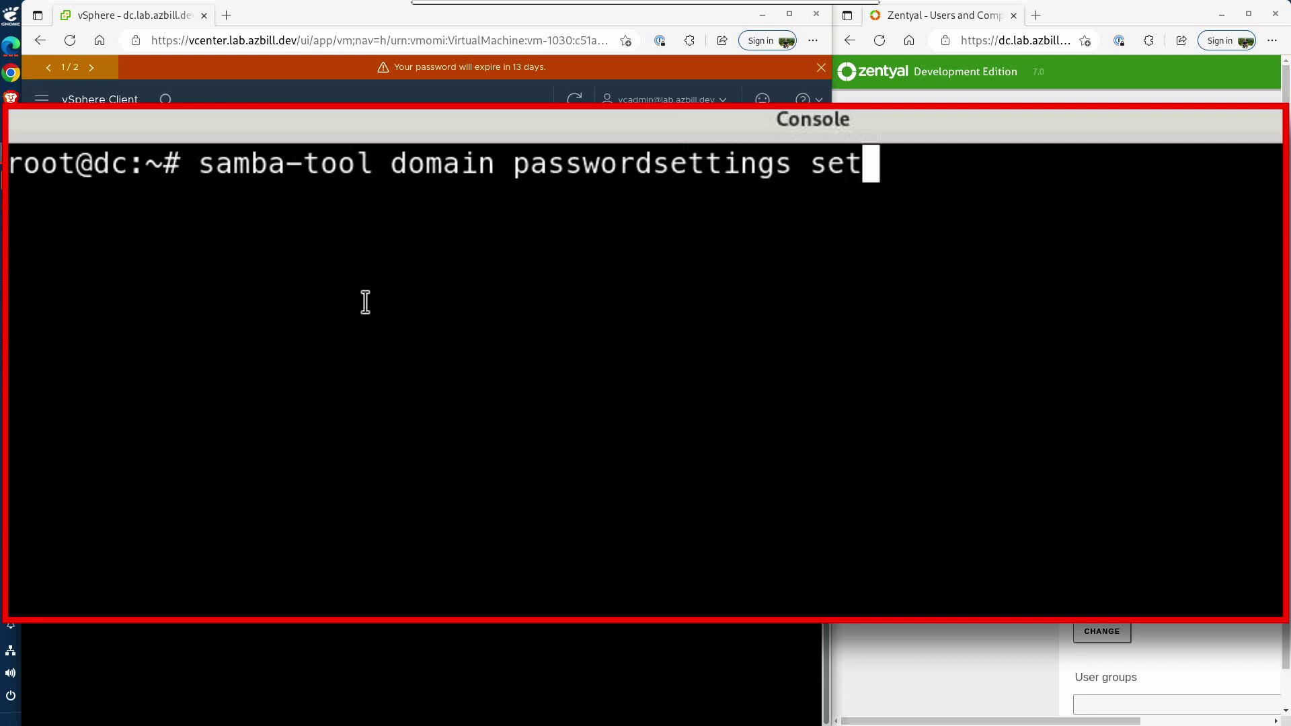
pyautogui.write(' --ma')
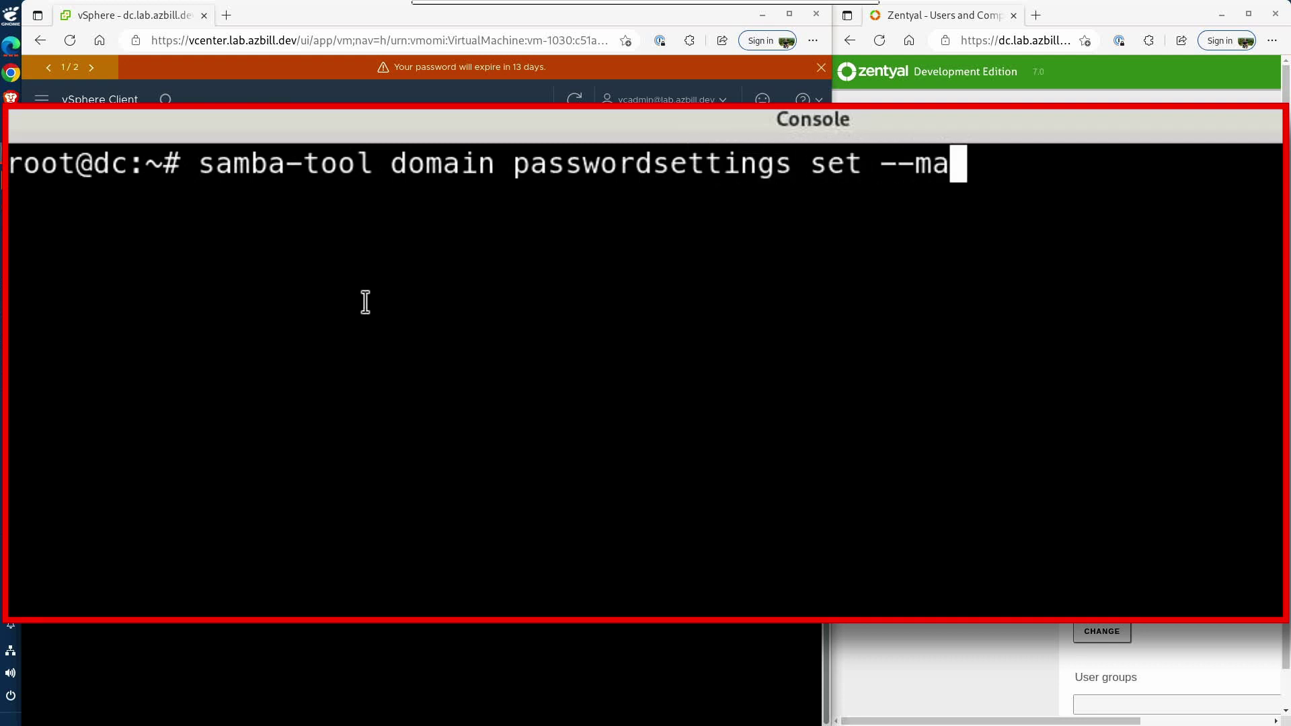
pyautogui.write('x-pwd-ag')
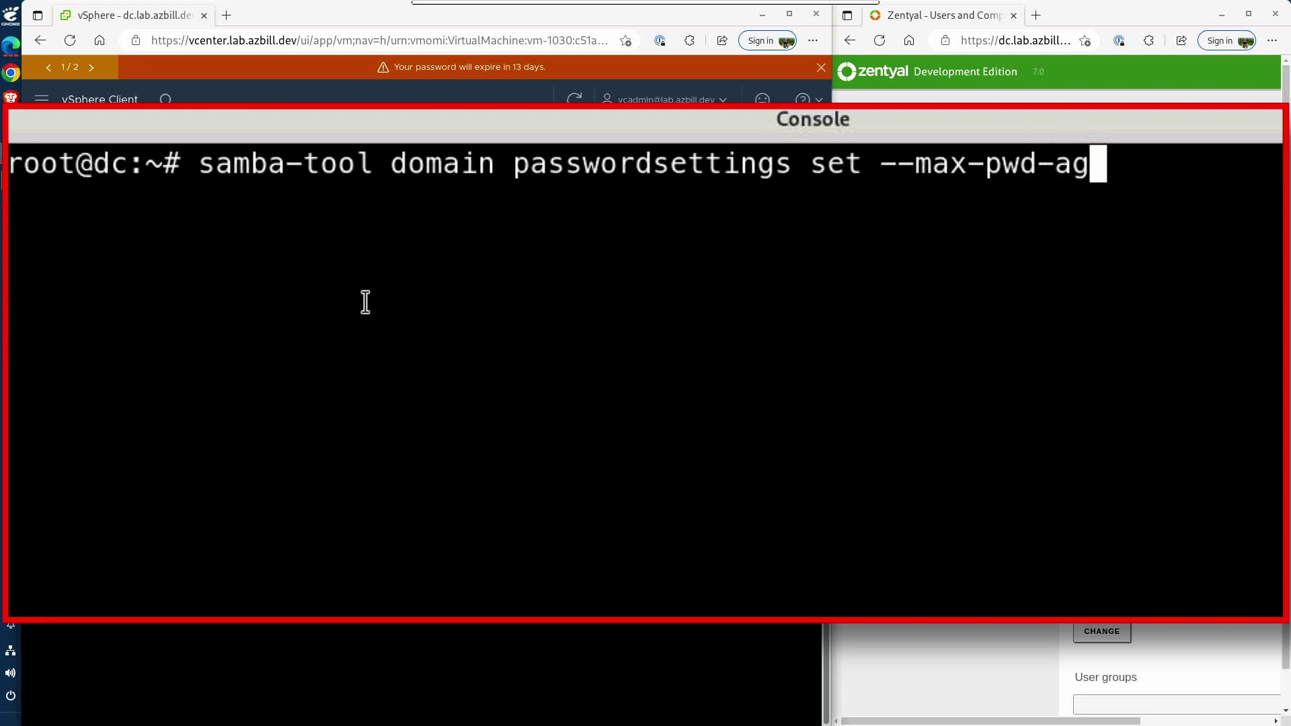
pyautogui.write('e=-')
pyautogui.press('BackSpace')
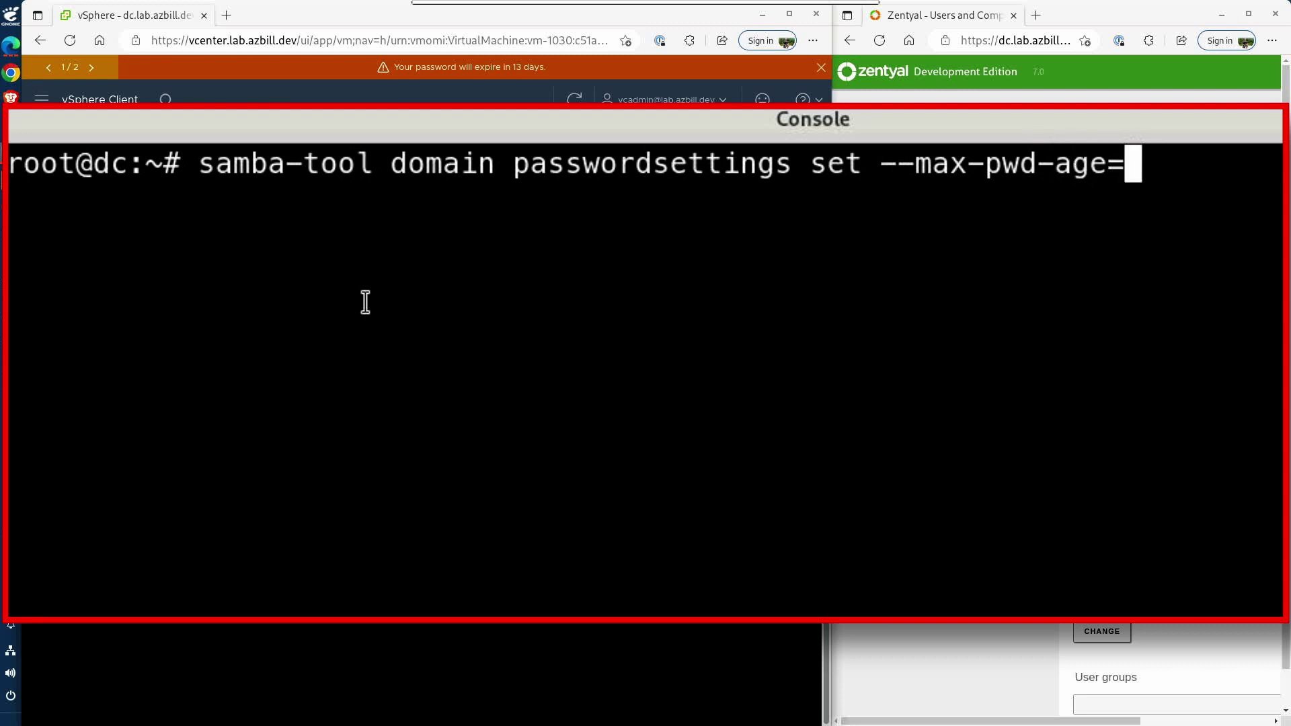
pyautogui.write('0')
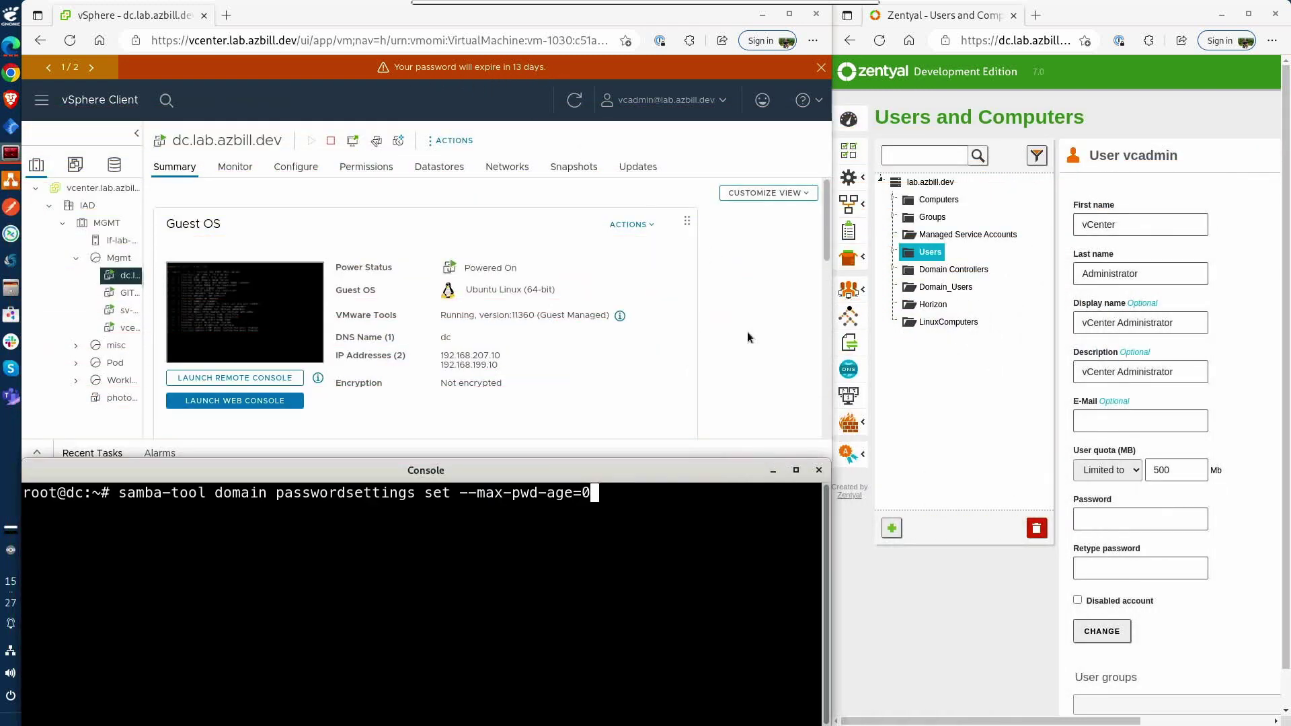
# Step: Select the user name 'vcadmin' in the Zentyal user details heading
pyautogui.click(1014, 653)
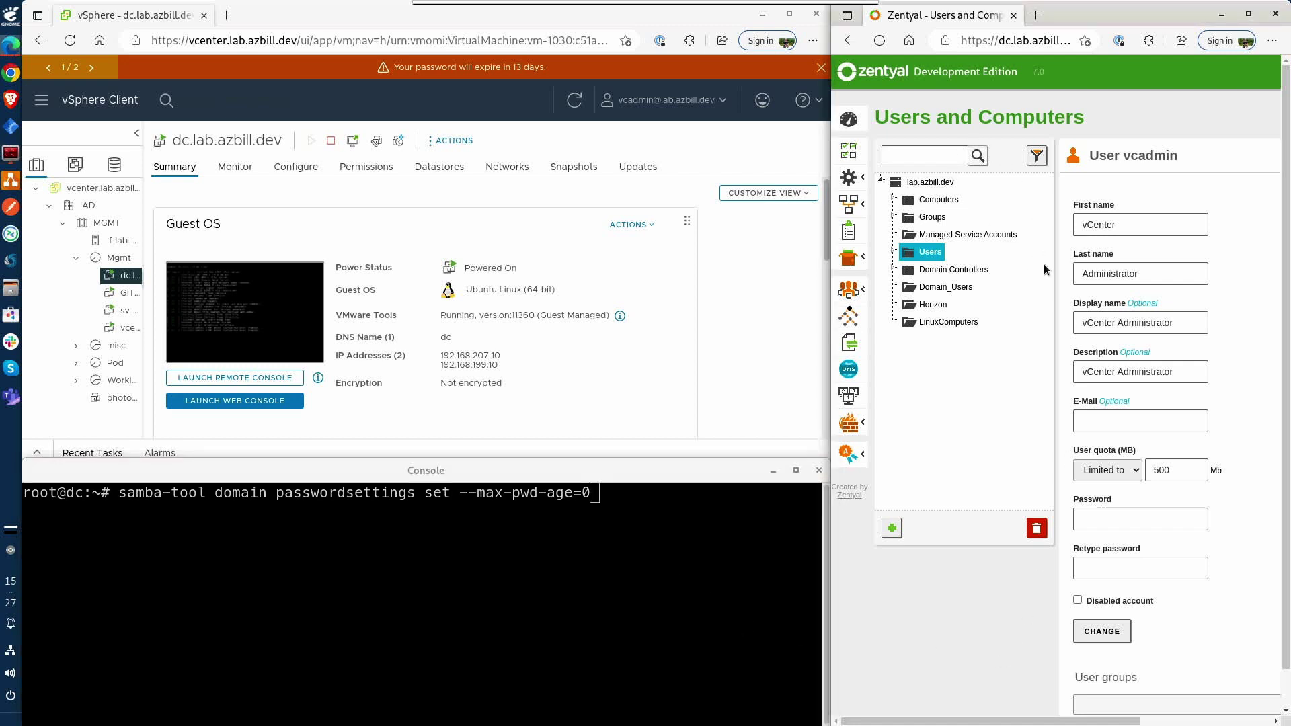
pyautogui.moveTo(1120, 154); pyautogui.dragTo(1187, 154)
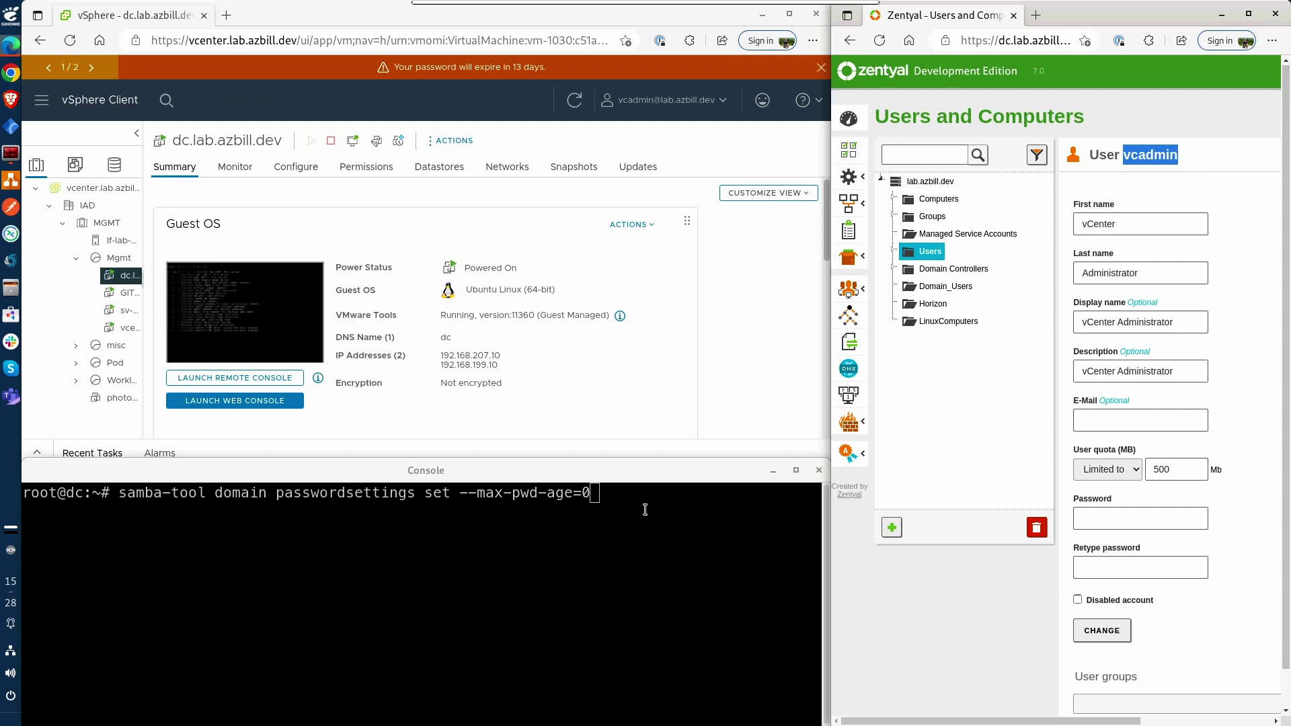
# Step: Run the samba-tool command so the domain maximum password age becomes 0
pyautogui.click(595, 511)
pyautogui.press('Return')
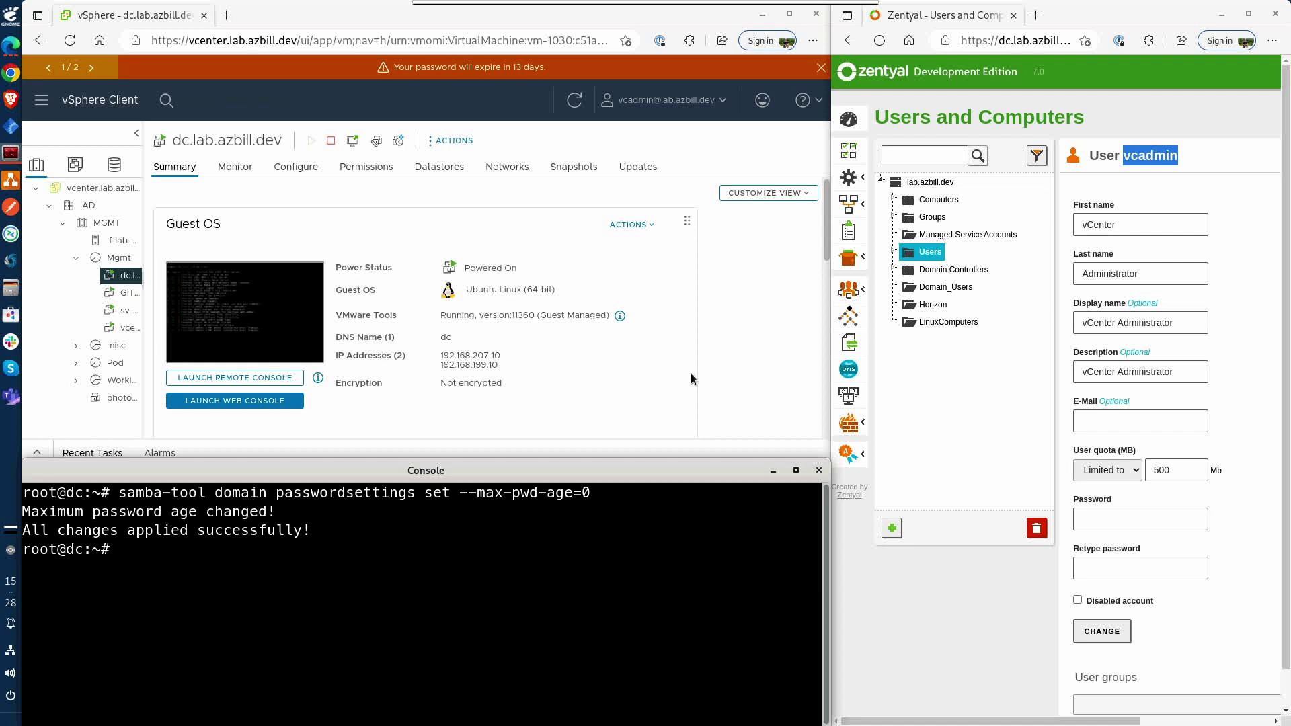
pyautogui.click(736, 363)
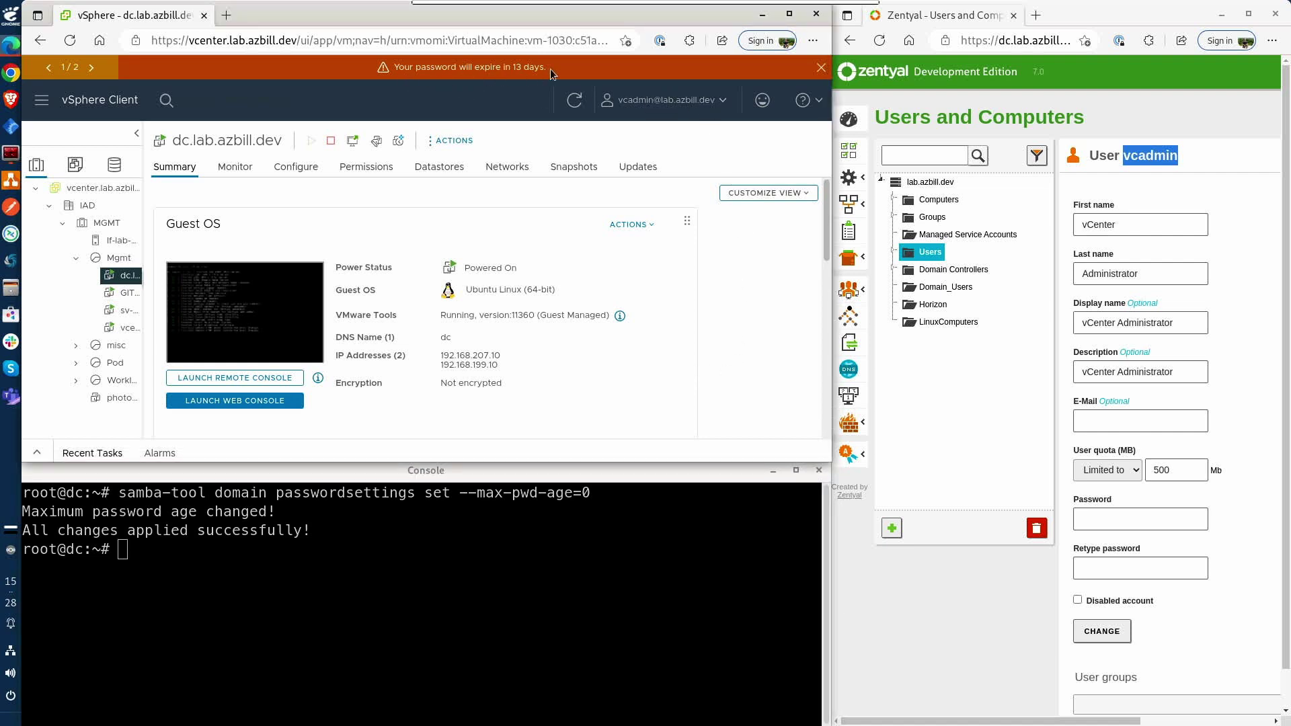
# Step: Log out of the vSphere Client and dismiss the password-expiry warning
pyautogui.click(726, 106)
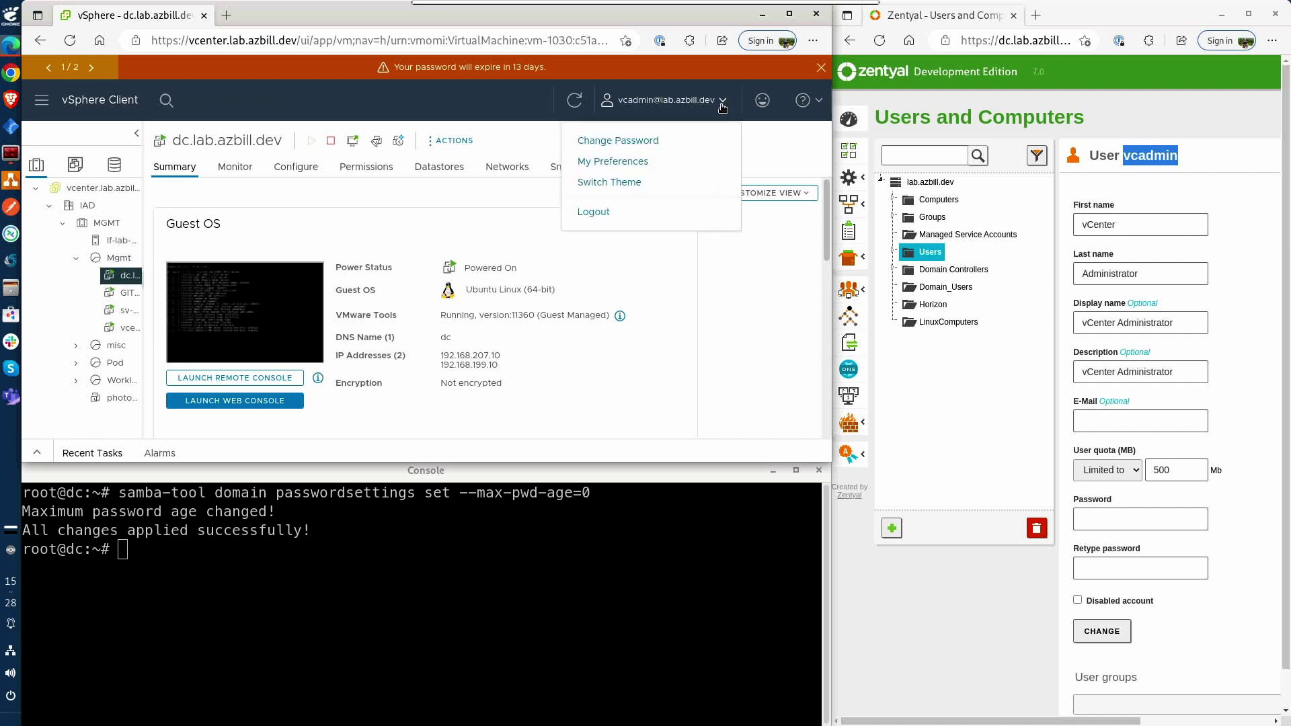
pyautogui.click(605, 211)
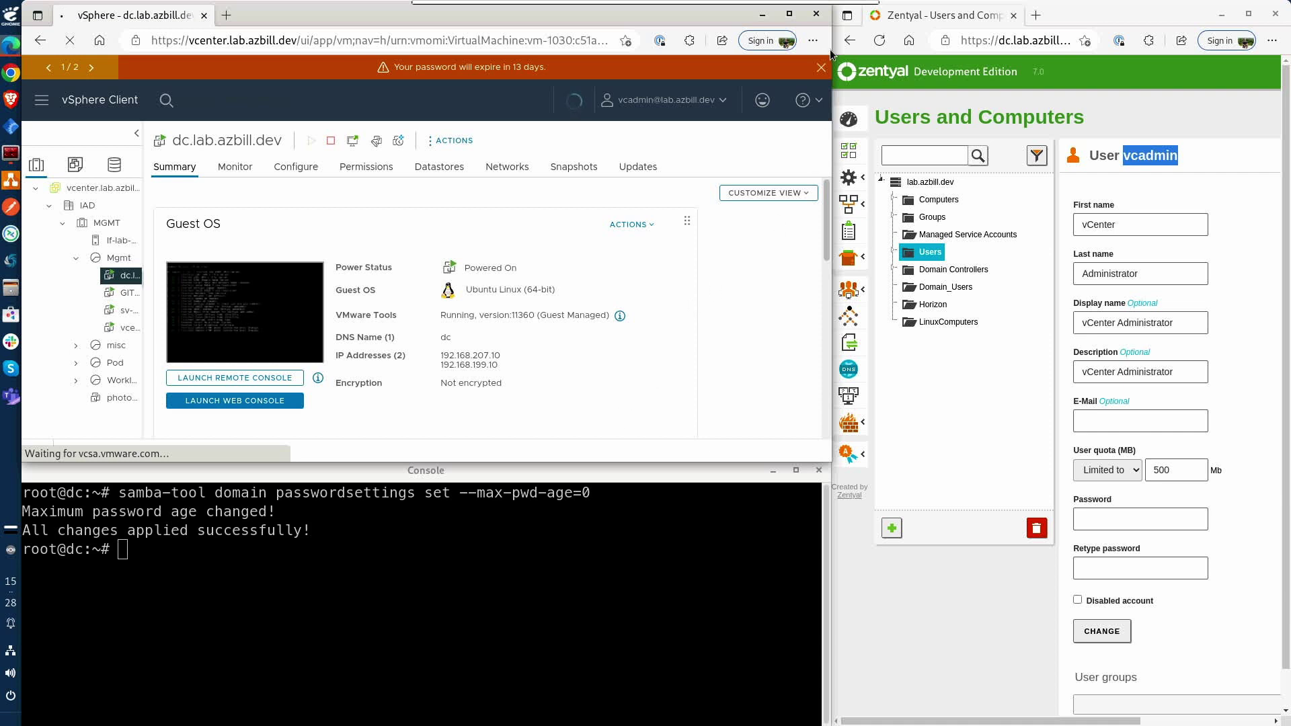
pyautogui.click(821, 68)
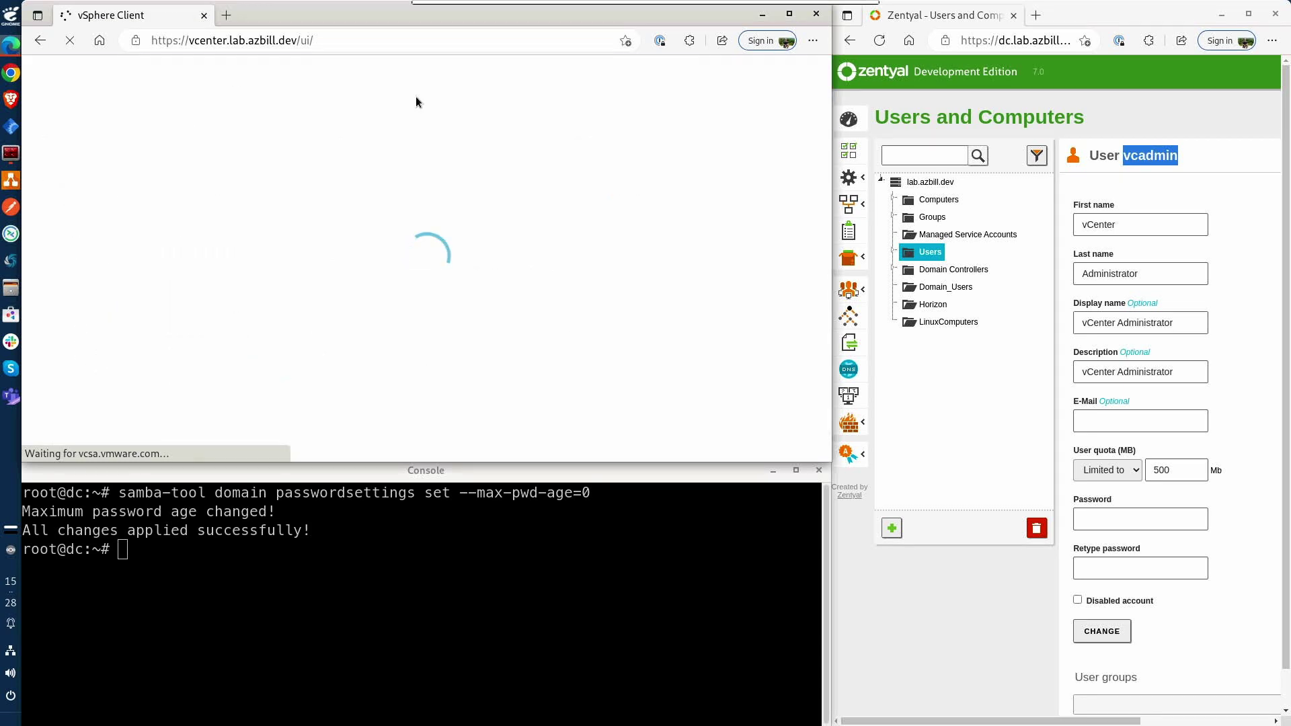
# Step: Log back in with the saved administrator user name and its password
pyautogui.click(149, 217)
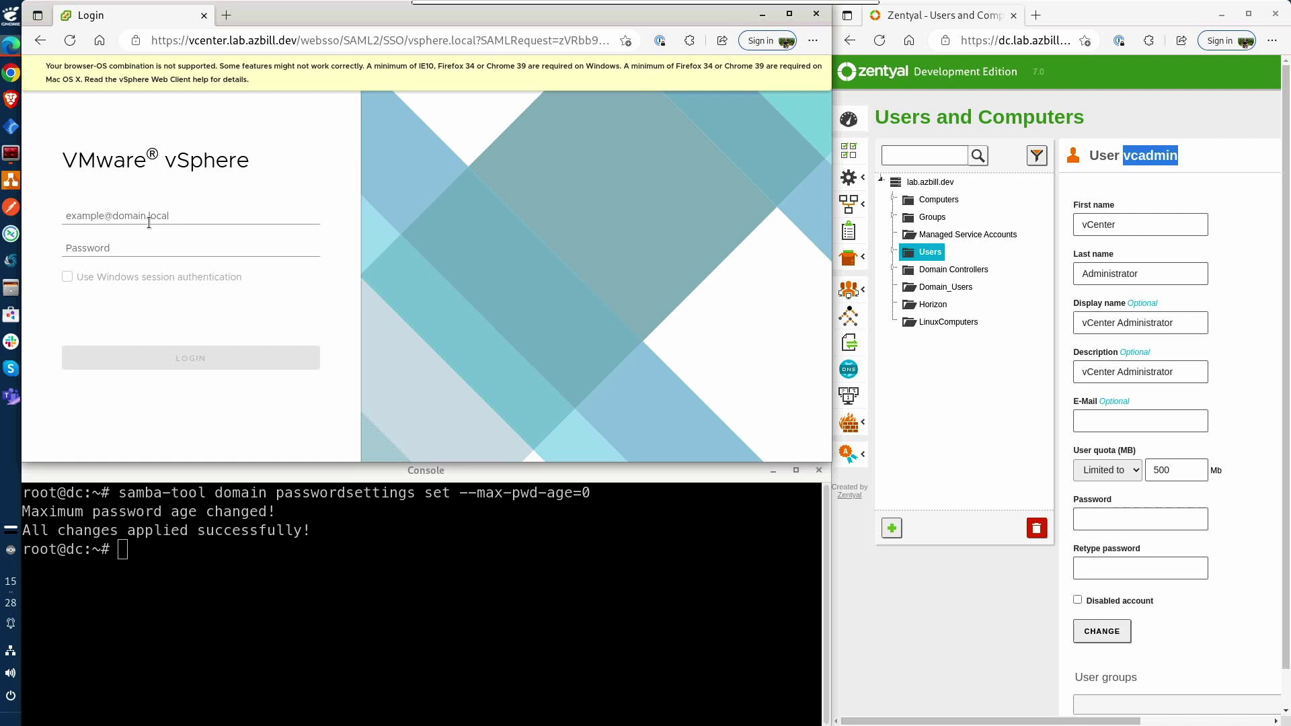
pyautogui.click(140, 273)
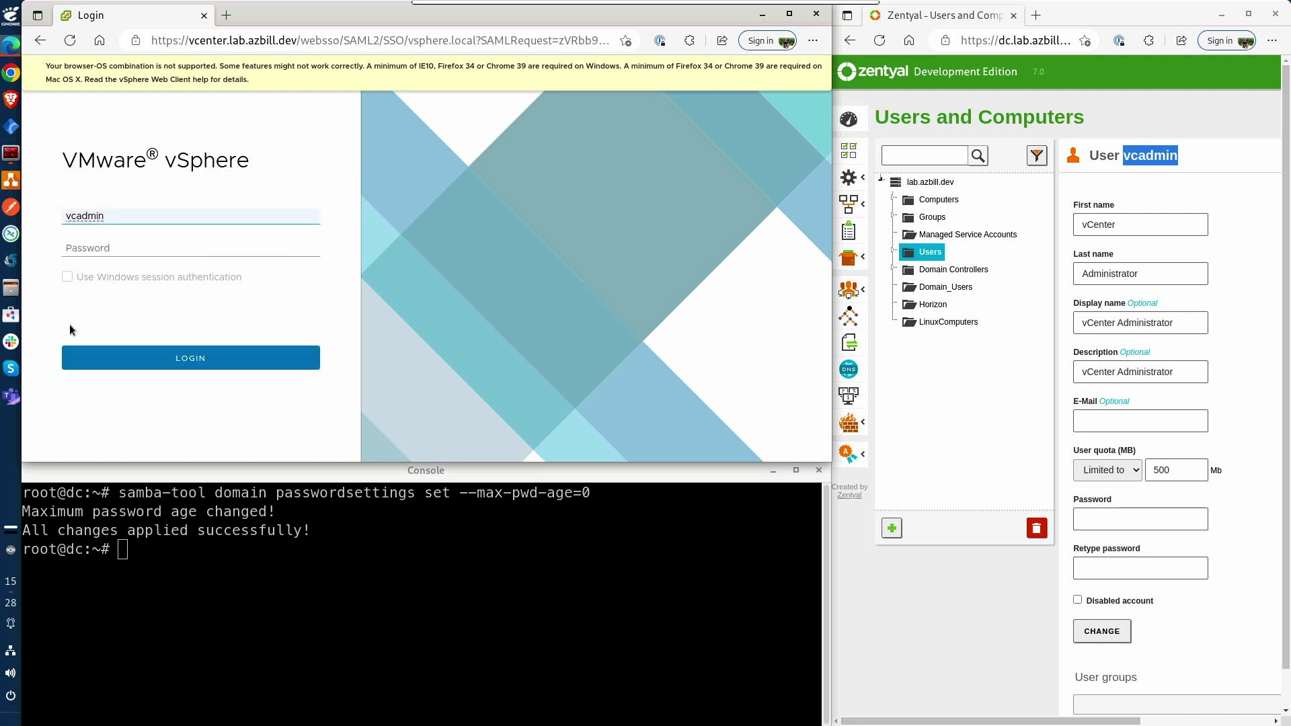
pyautogui.click(112, 249)
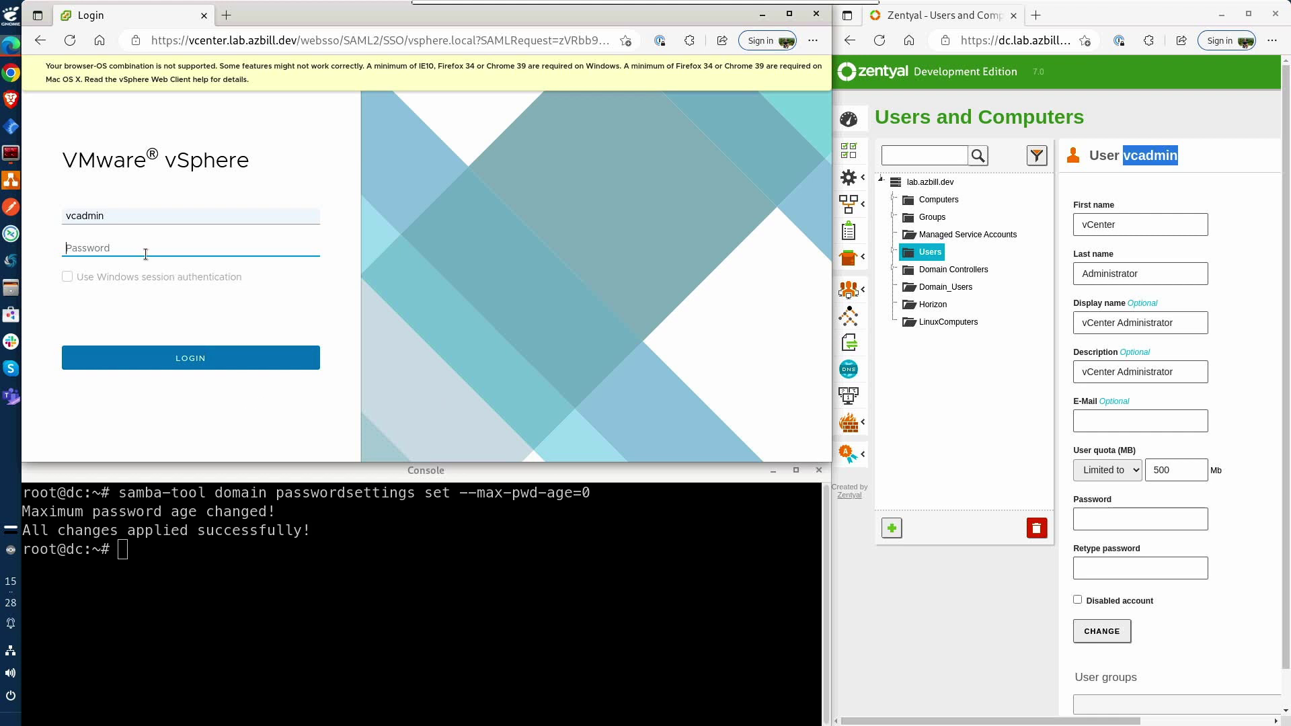
pyautogui.write('••••••••••••')
pyautogui.press('Return')
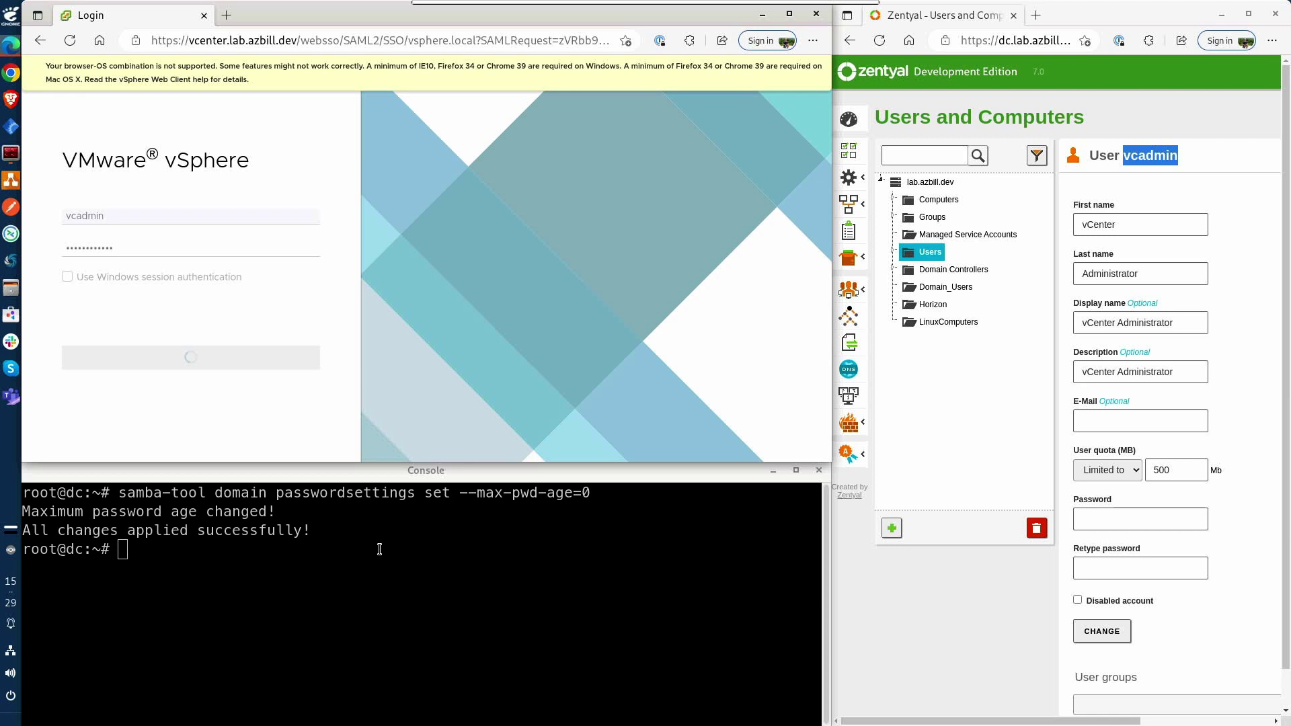
# Step: Bring the Console to the front and maximize it to fill the screen
pyautogui.click(397, 464)
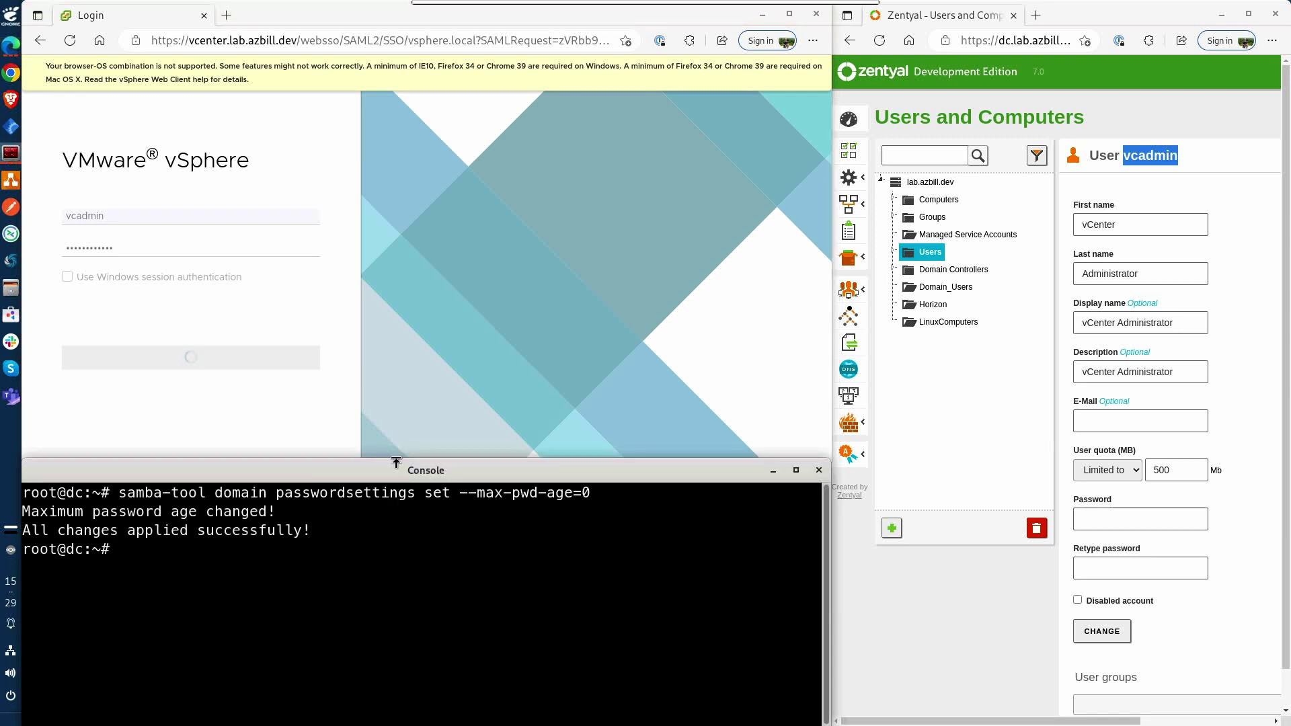
pyautogui.moveTo(397, 463); pyautogui.dragTo(396, 468)
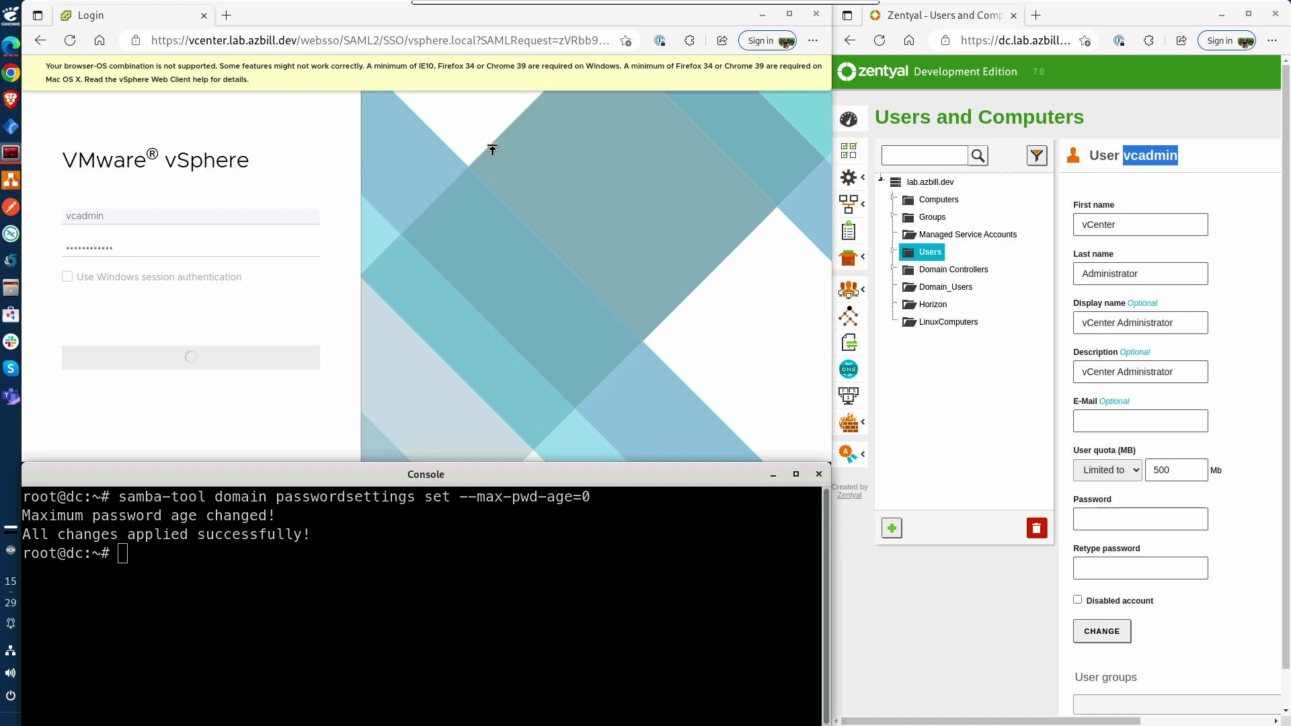
pyautogui.doubleClick(680, 468)
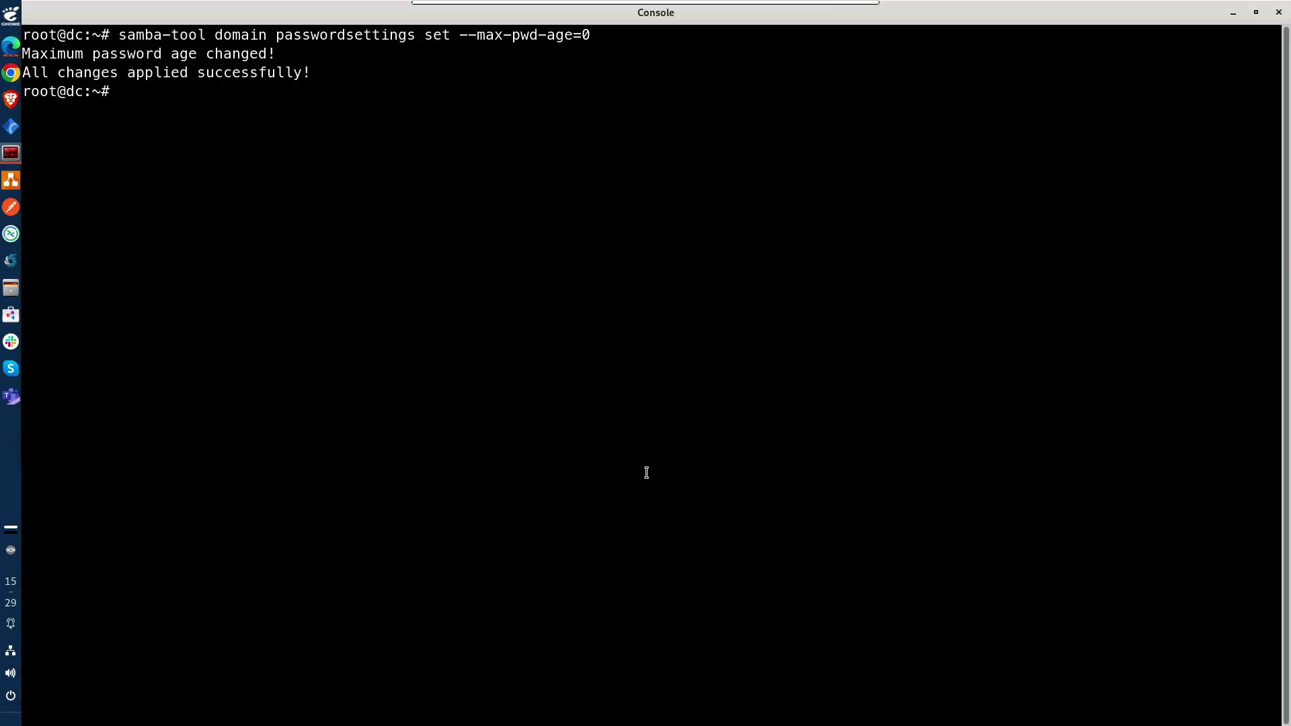
# Step: Run 'samba-tool domain passwordsettings -h' to list its pso, set and show subcommands
pyautogui.write('samba-tool domai')
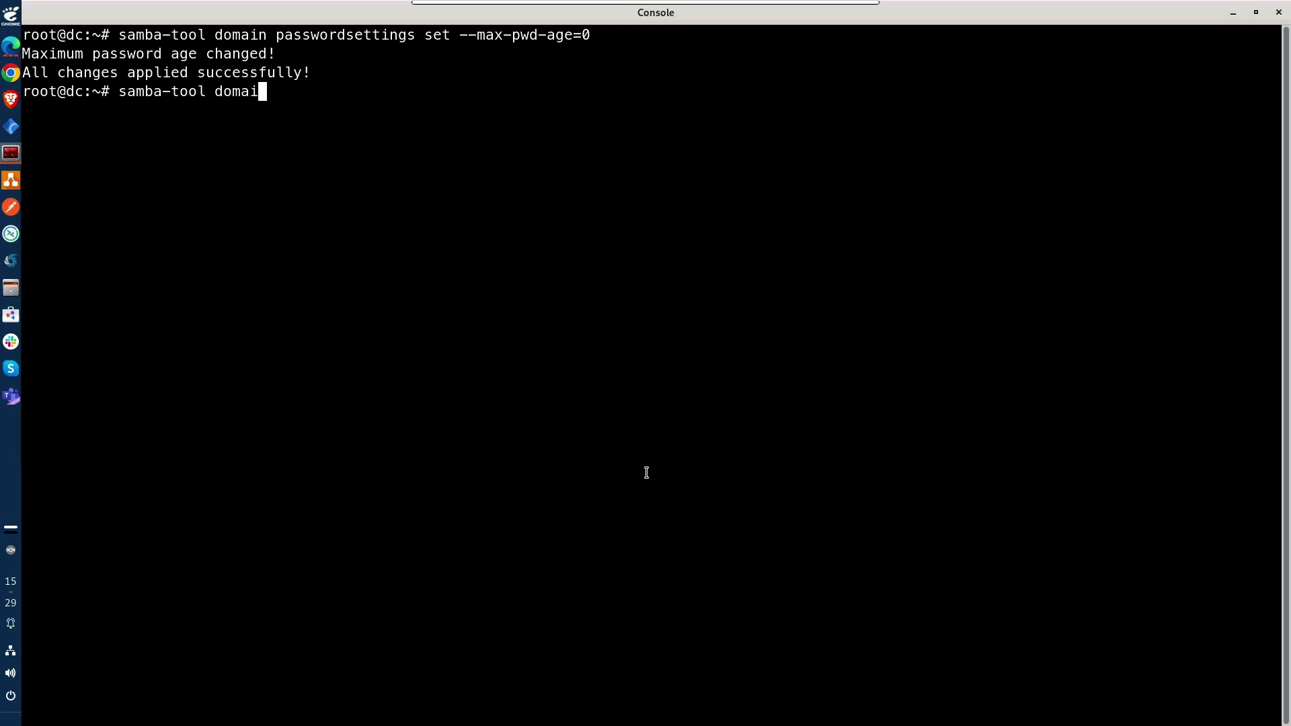
pyautogui.write('n password')
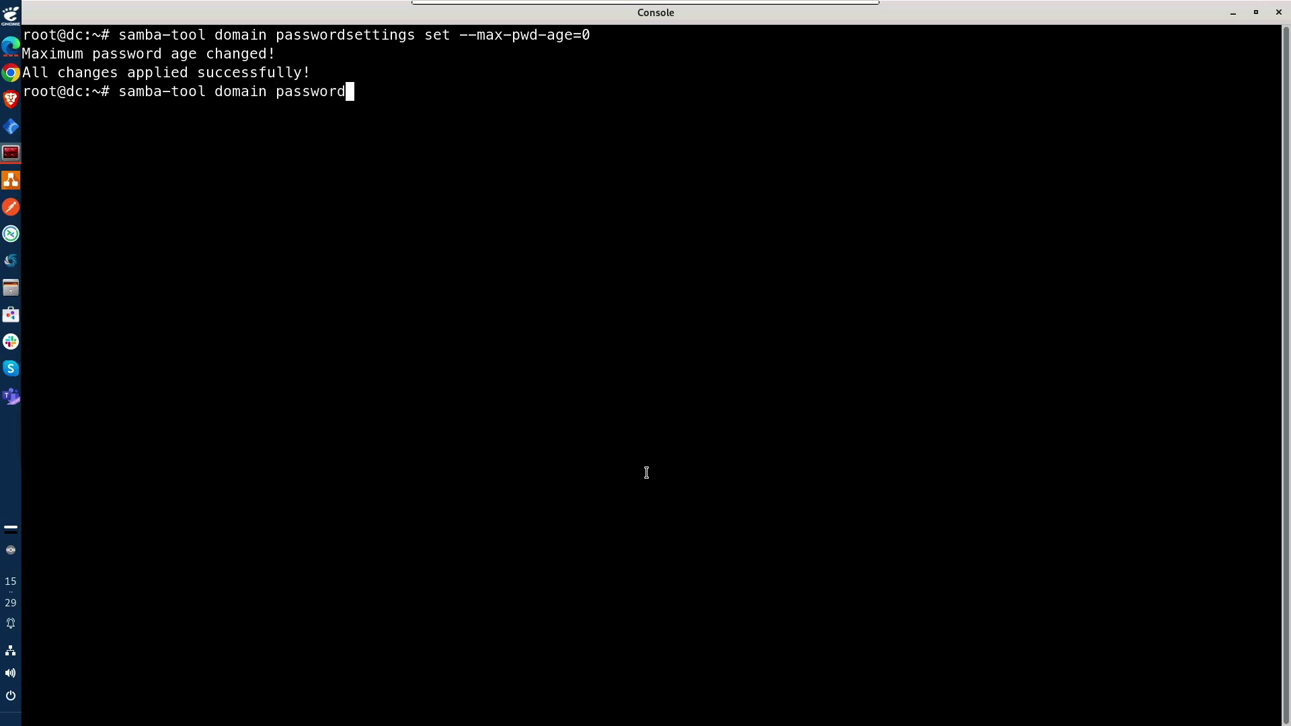
pyautogui.write('settings --help')
pyautogui.press('BackSpace')
pyautogui.press('BackSpace')
pyautogui.press('BackSpace')
pyautogui.press('BackSpace')
pyautogui.press('BackSpace')
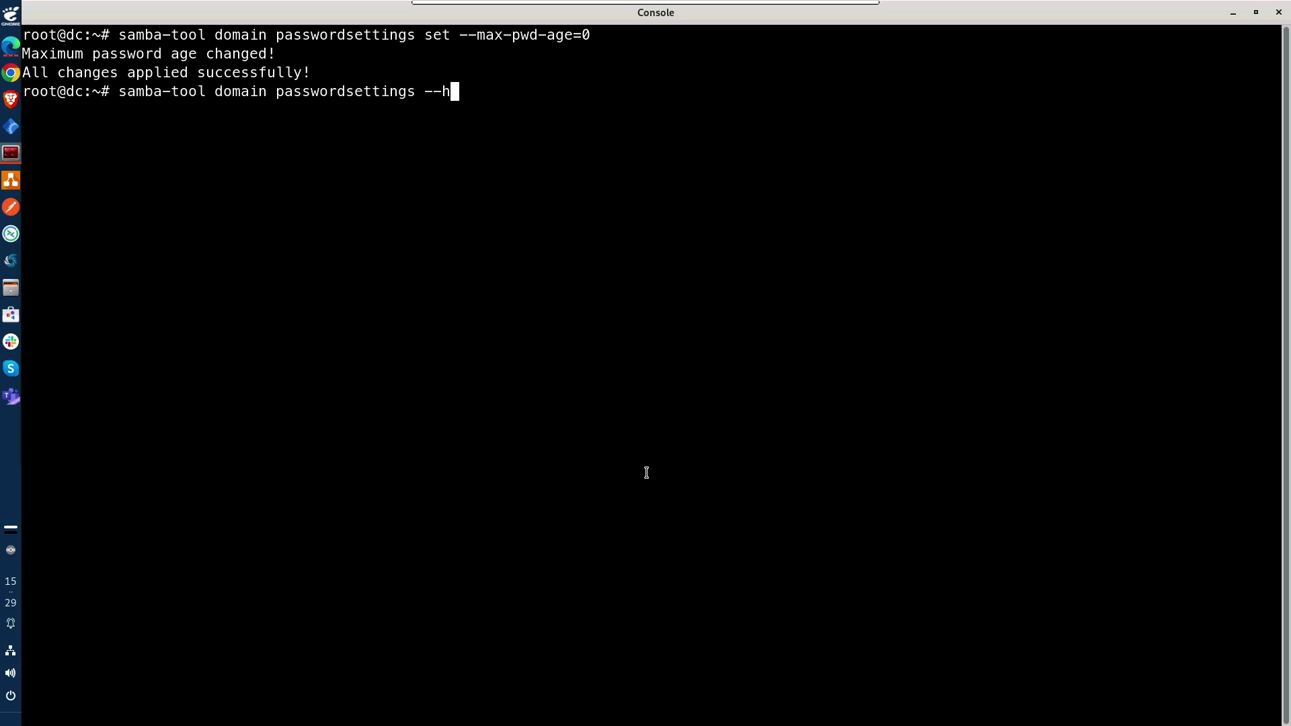
pyautogui.write('h')
pyautogui.press('Return')
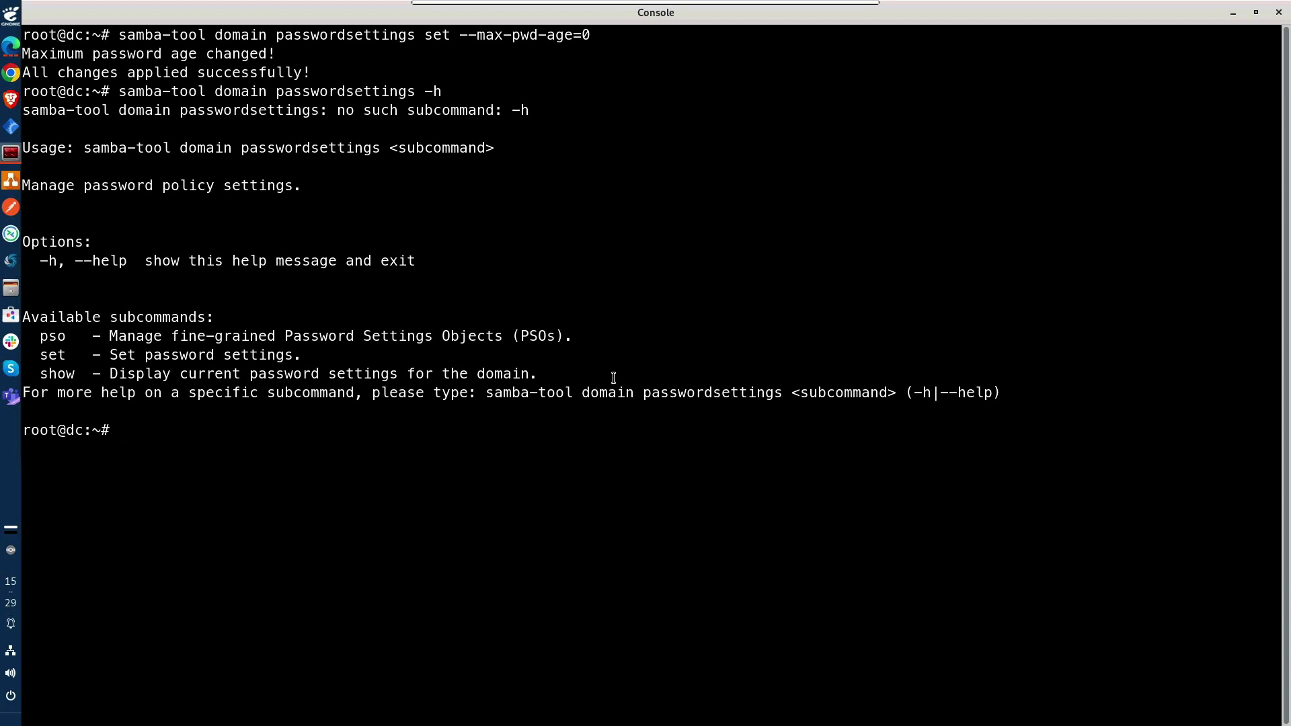
# Step: Run 'samba-tool domain passwordsettings set -h' and review options including --max-pwd-age (default 43)
pyautogui.press('Up')
pyautogui.press('Left')
pyautogui.press('Left')
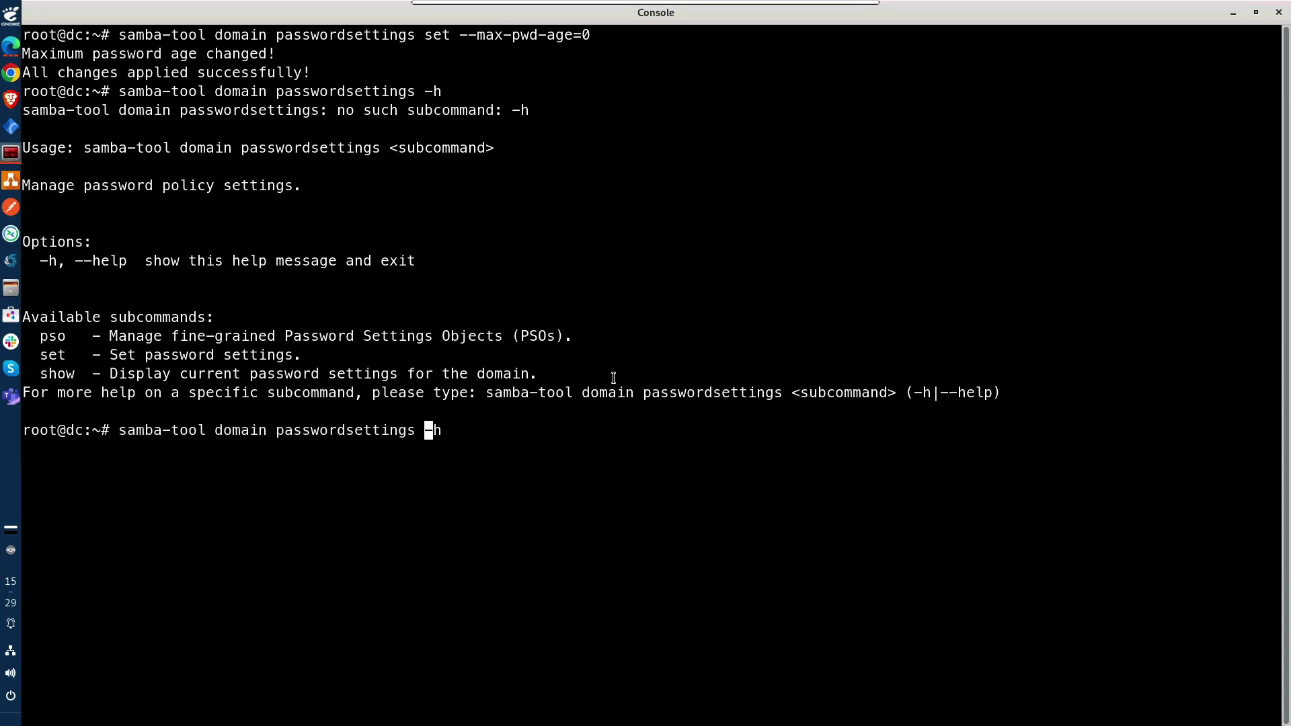
pyautogui.write('set')
pyautogui.press('Return')
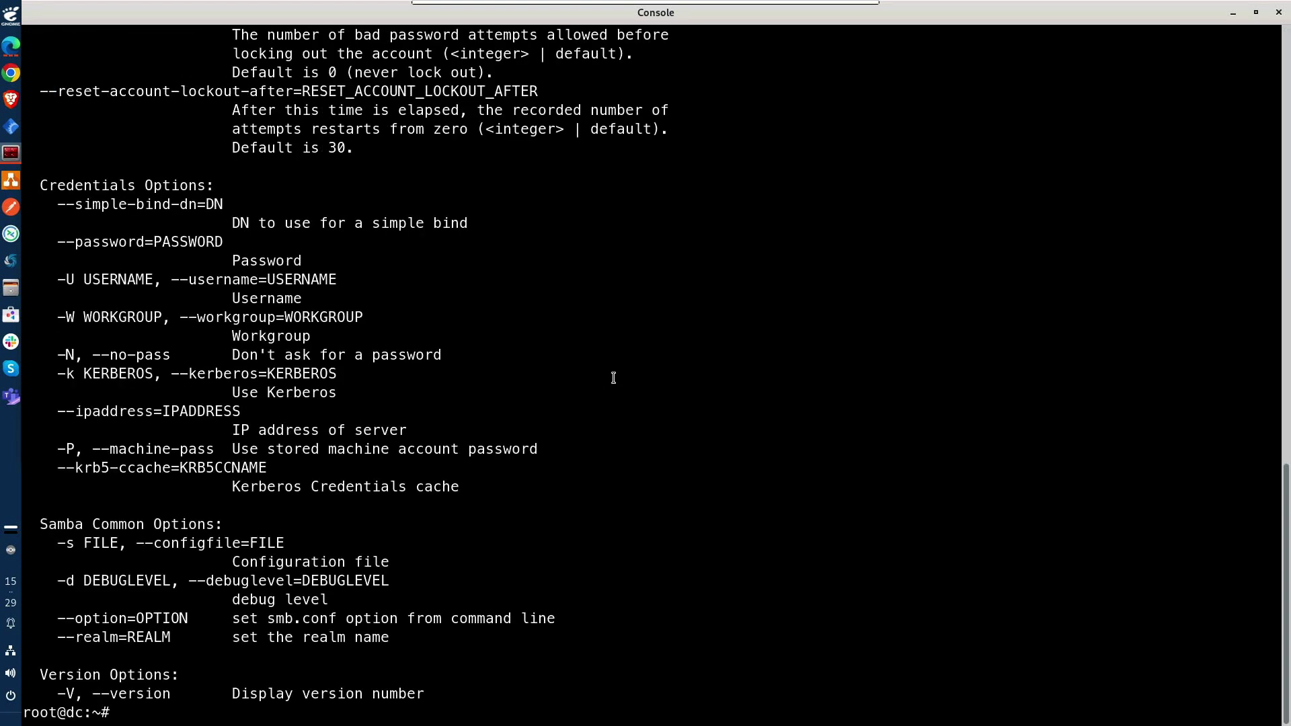
pyautogui.scroll(7, 525, 364)
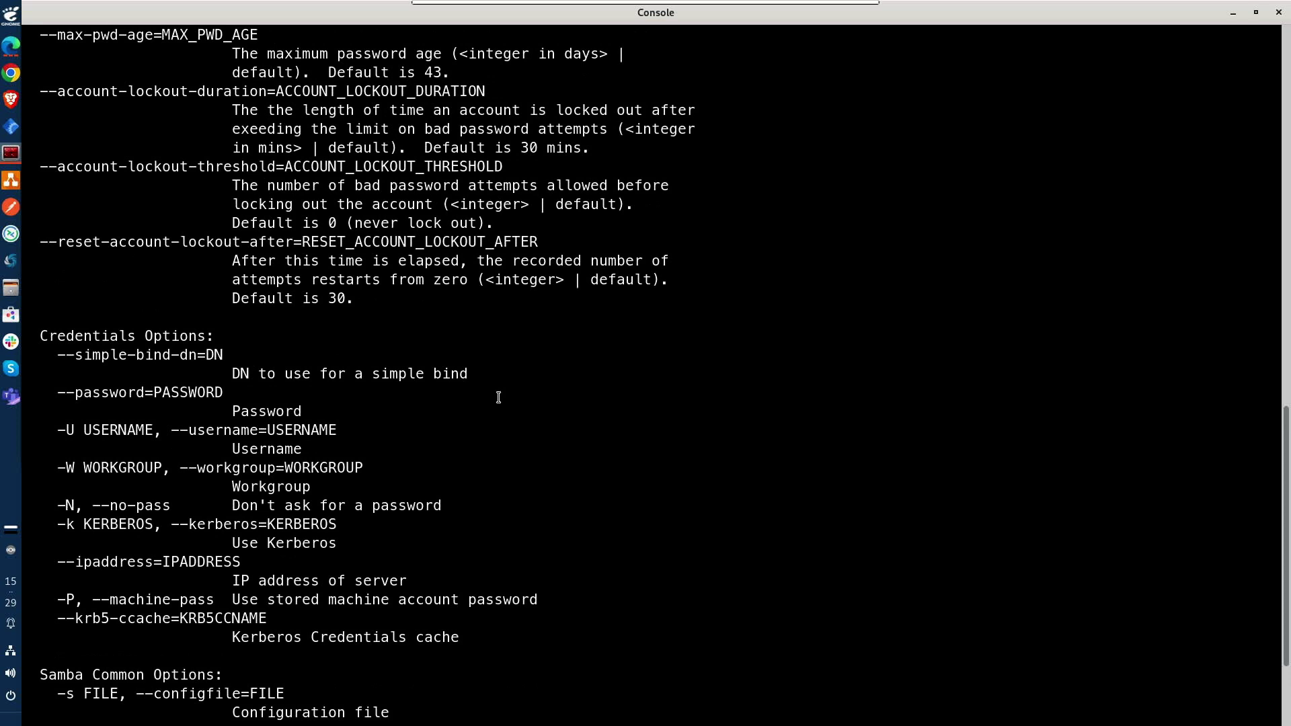
pyautogui.scroll(1, 499, 397)
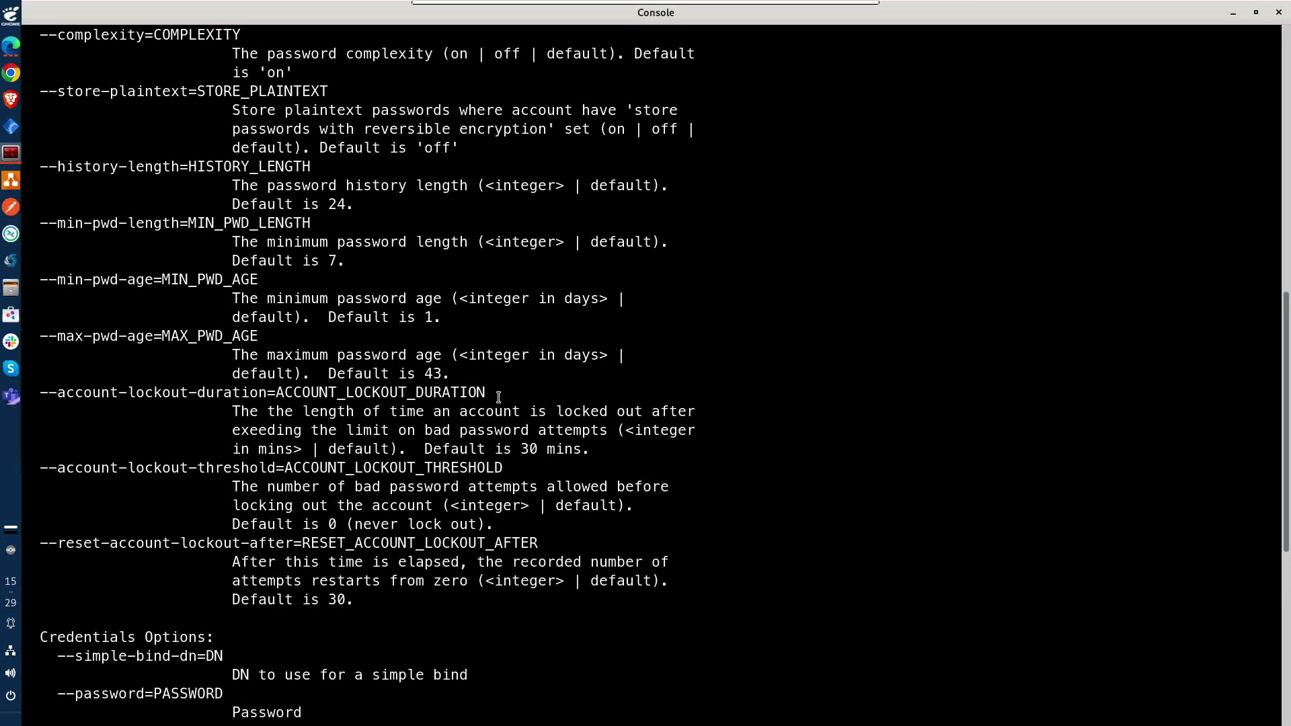
pyautogui.scroll(1, 498, 397)
pyautogui.scroll(-1, 499, 398)
pyautogui.scroll(-7, 431, 250)
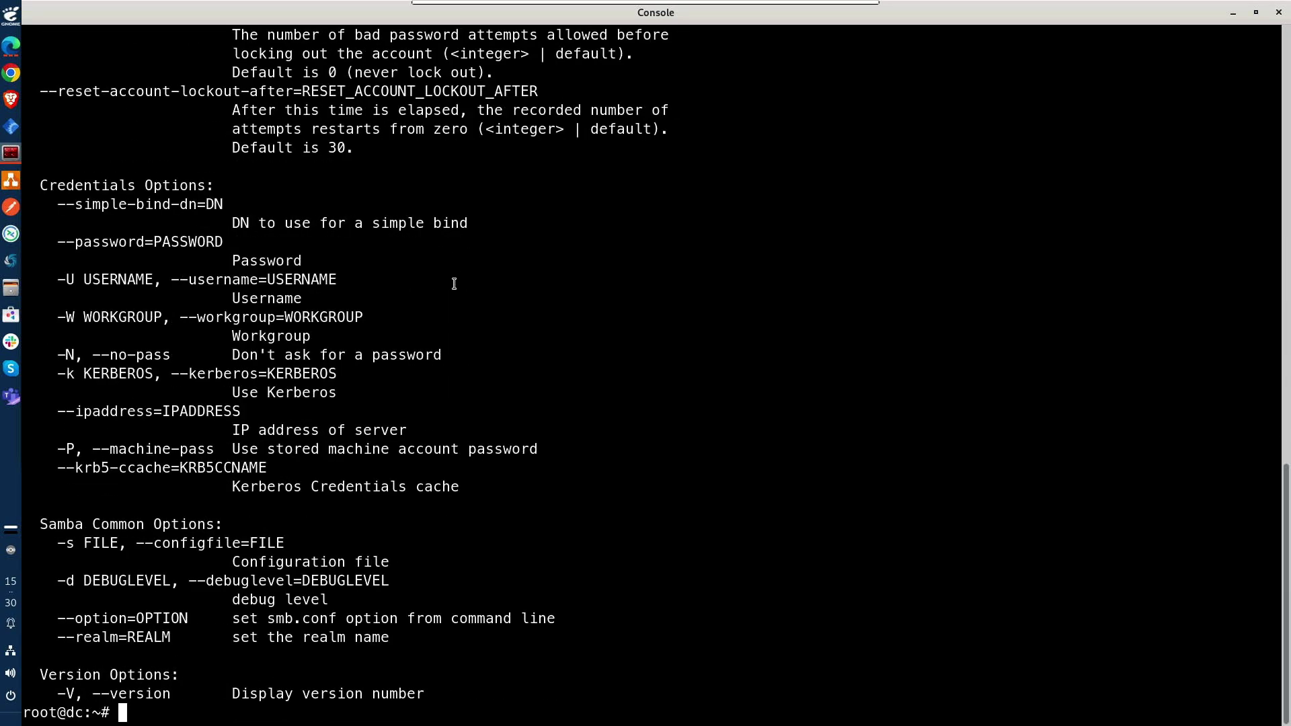
# Step: Restore the Console to a smaller window, revealing the vSphere summary for the dc VM
pyautogui.doubleClick(258, 15)
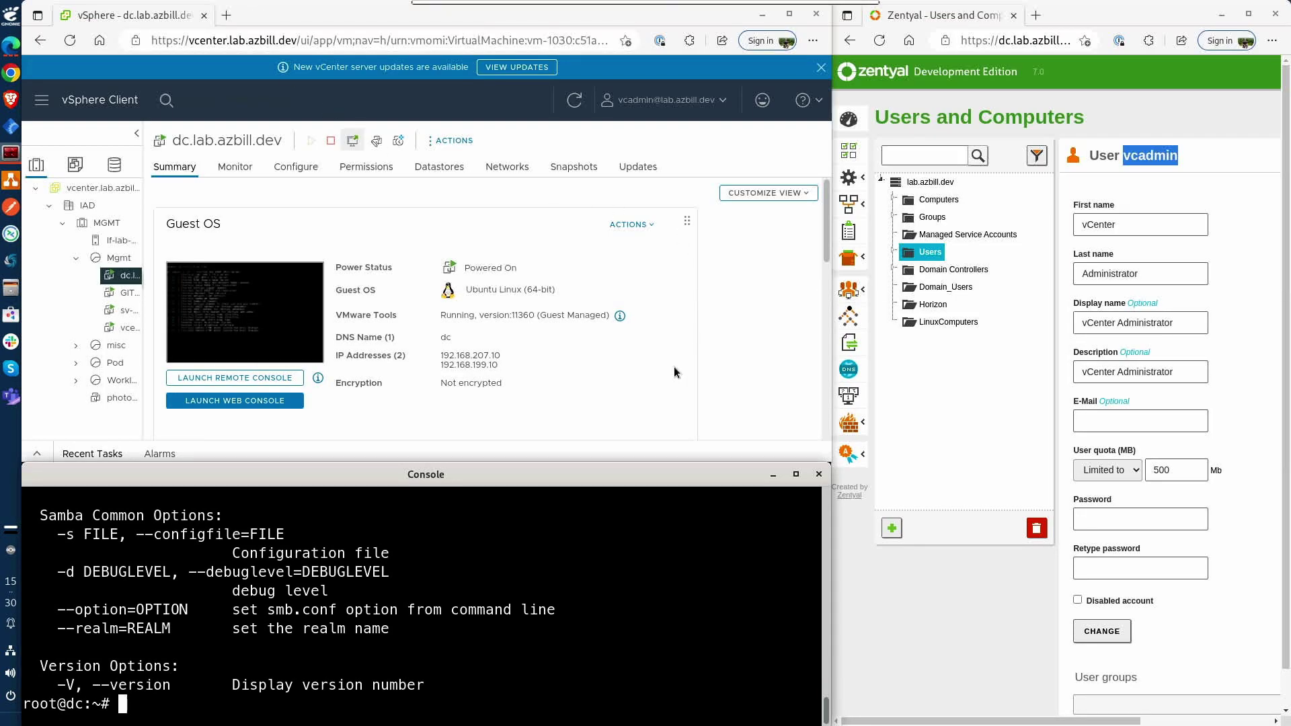